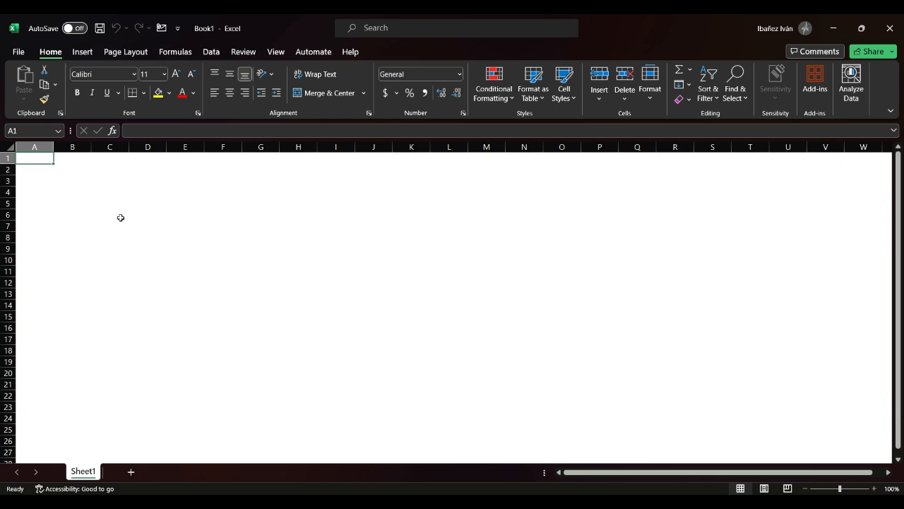
Step: Enter the column headers id, description and value in cells A1 to C1
text(id)
key(Tab)
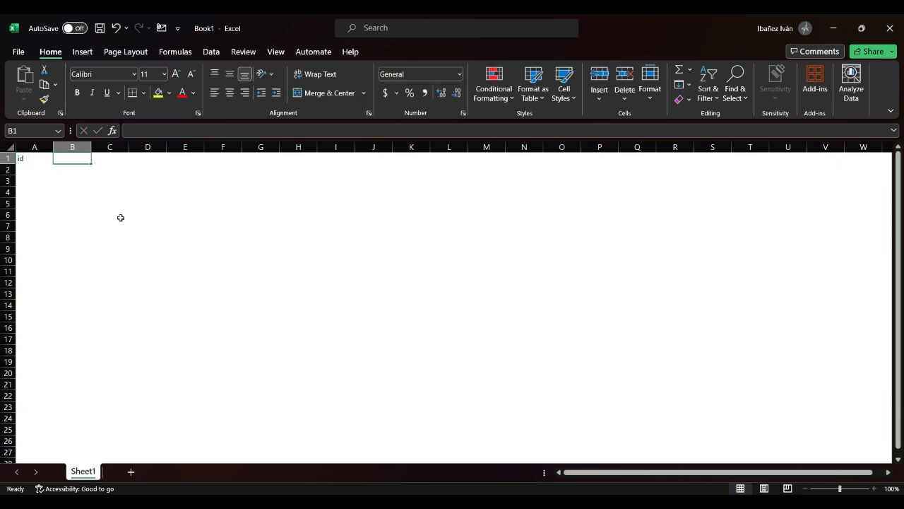
text(desc)
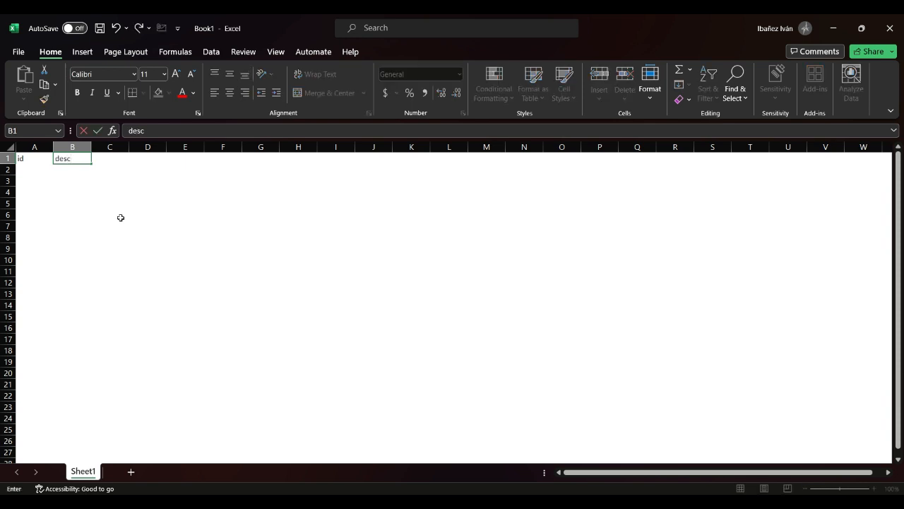
text(ription)
key(Tab)
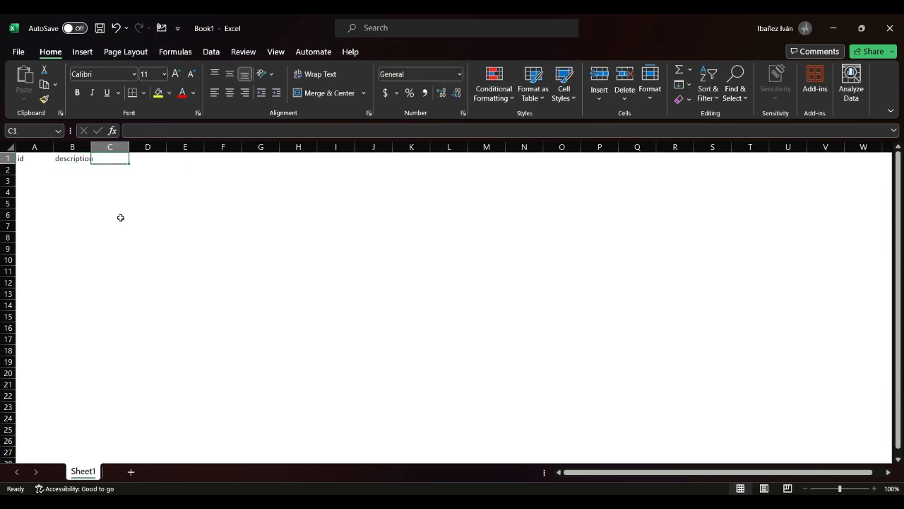
text(value)
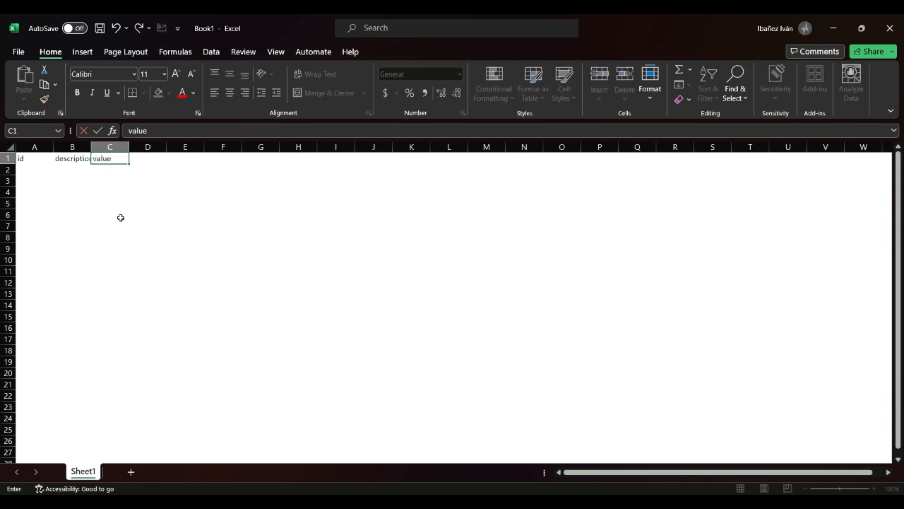
key(Return)
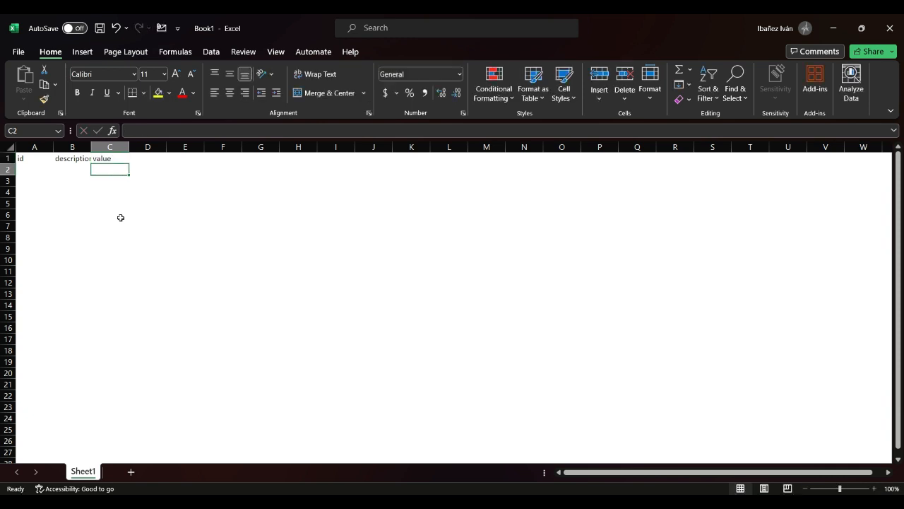
Step: Enter the first record in row 2 with id 1, description contoller and value 3
click(48, 176)
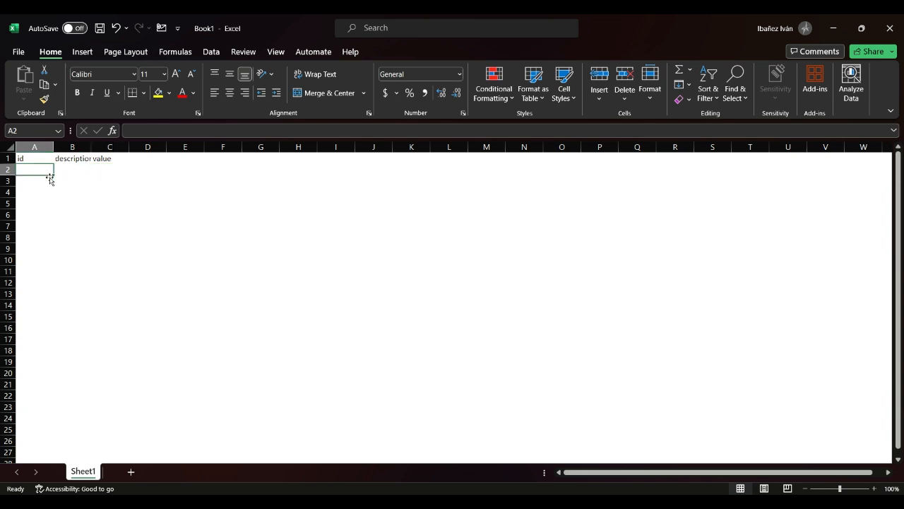
text(1)
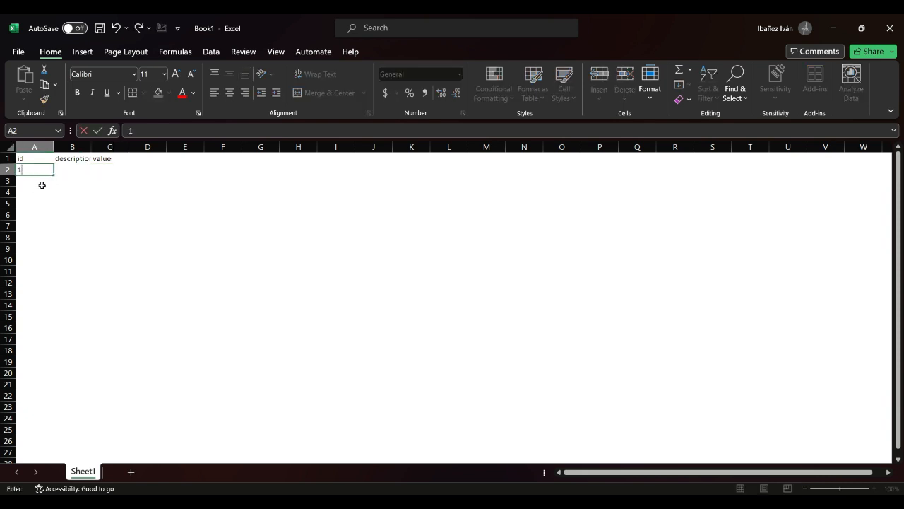
click(80, 172)
text(contol)
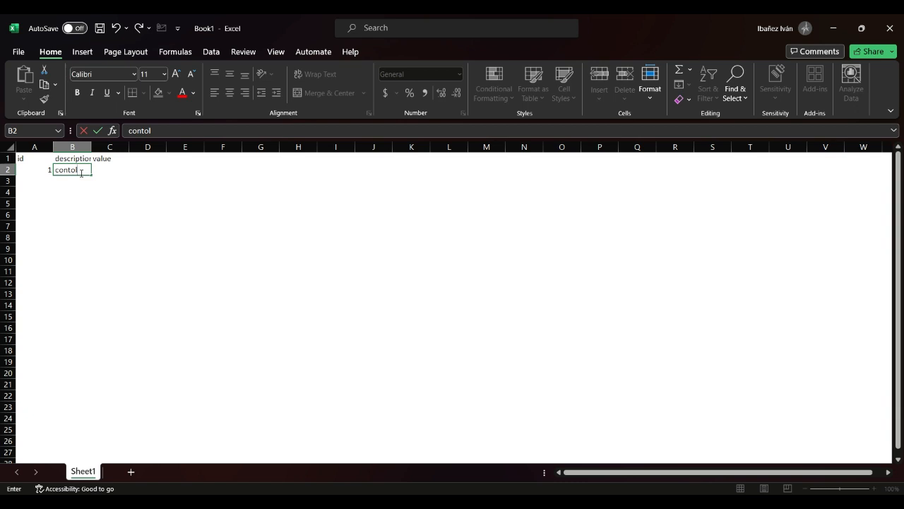
text(ler)
key(Tab)
text(3)
key(Return)
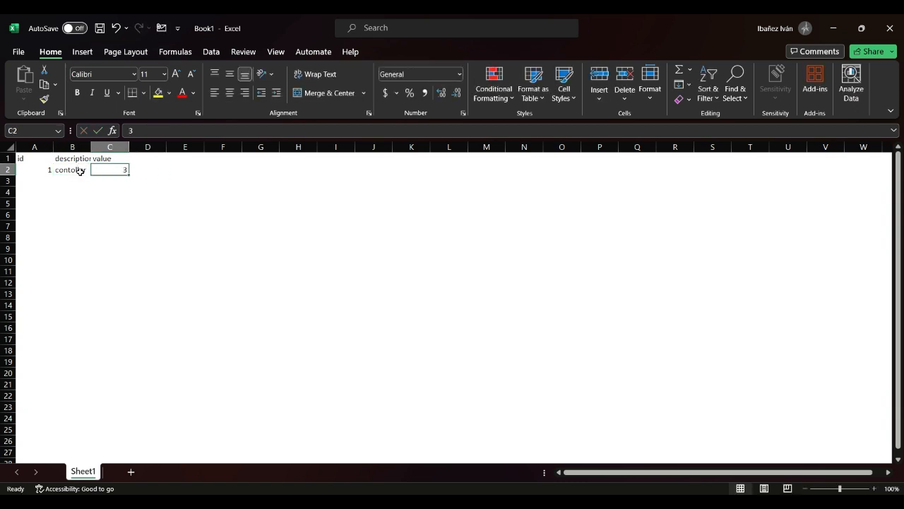
Step: Enter the second record in row 3 with id 2, description tv and value 4
text(2)
key(Tab)
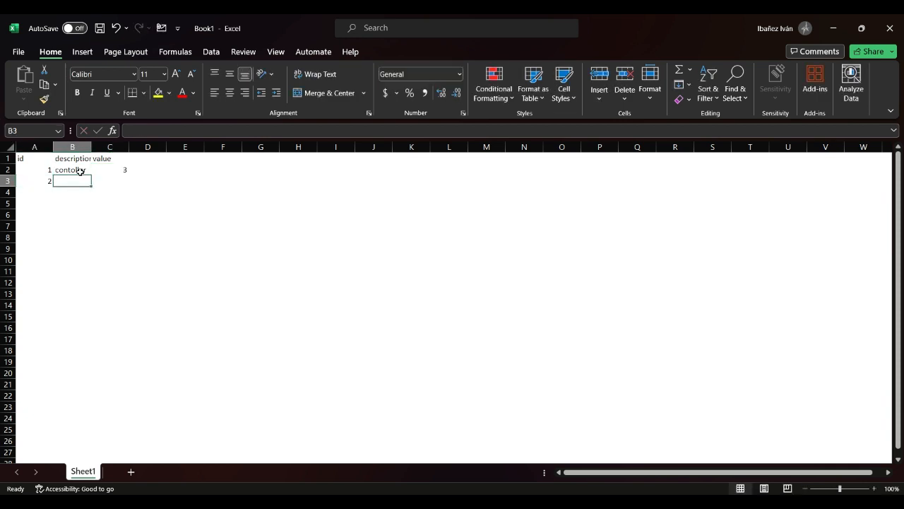
text(tv)
key(Tab)
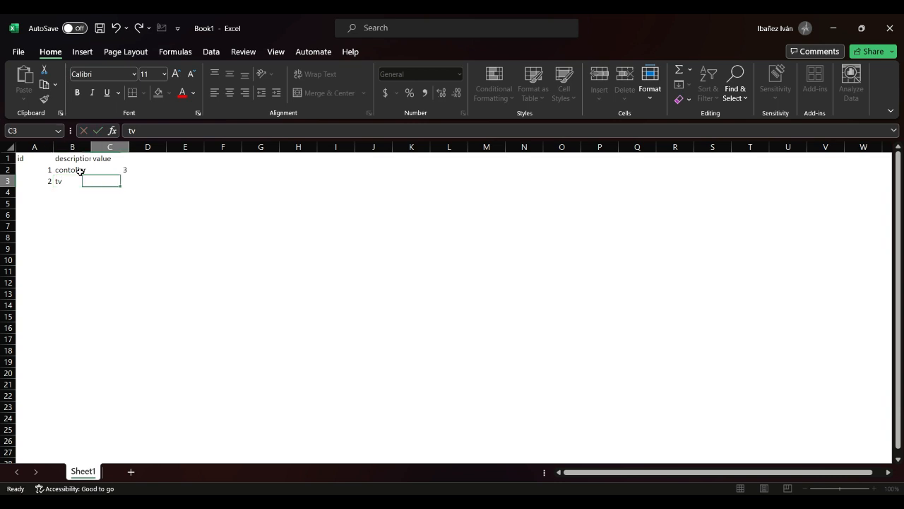
text(4)
key(Return)
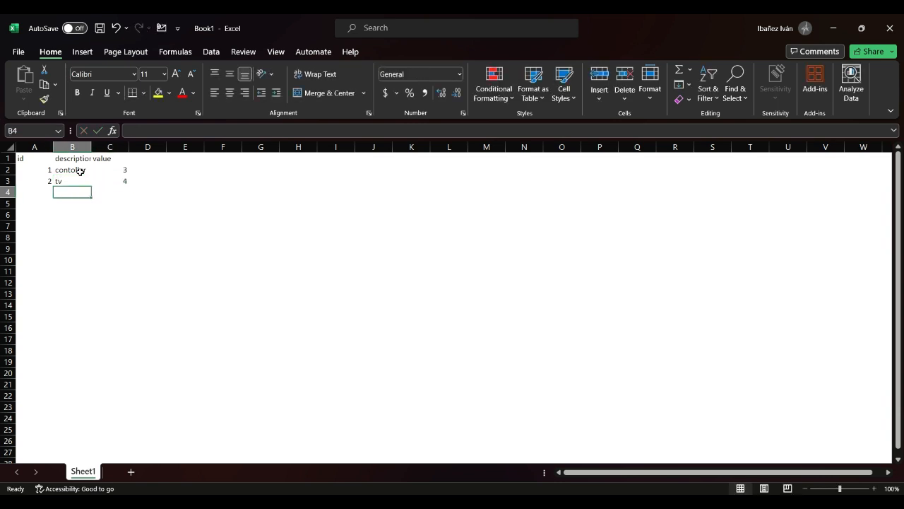
Step: Enter description tv and value 5 in row 4, leaving its id empty
text(tv)
key(Tab)
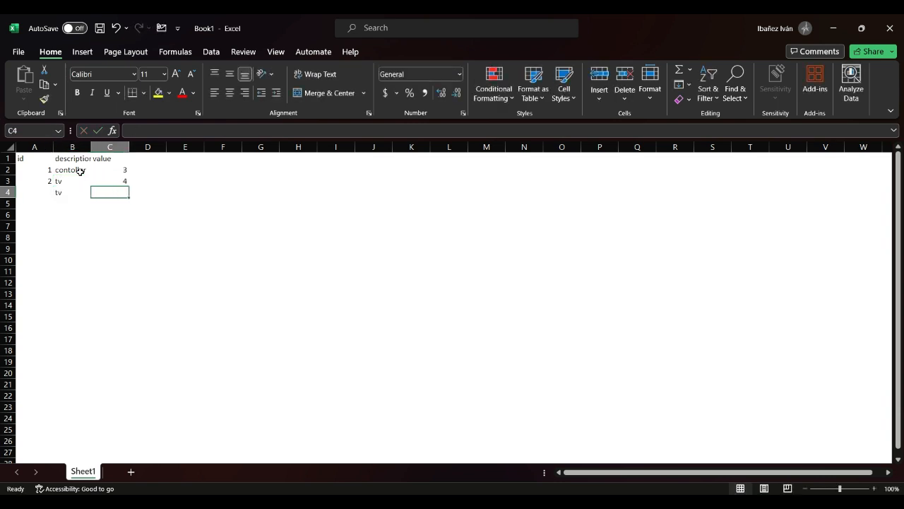
text(5)
key(Left)
key(Left)
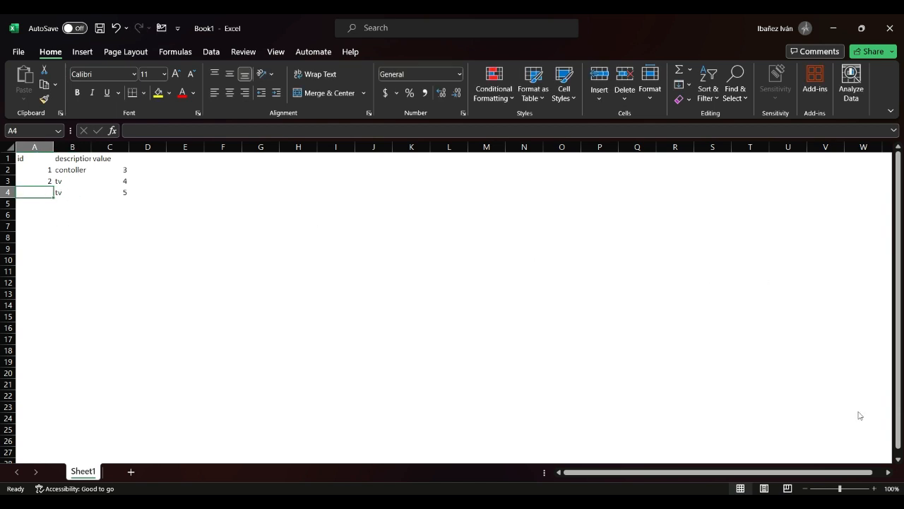
Step: Extend the id series from 1 to 18 down to row 19 and repeat the description pattern over the same rows
click(47, 174)
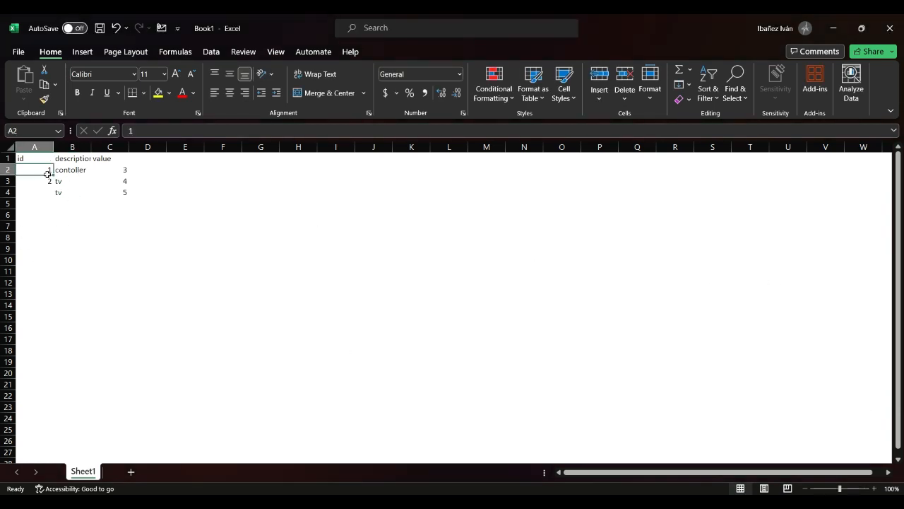
drag(38, 172, 37, 191)
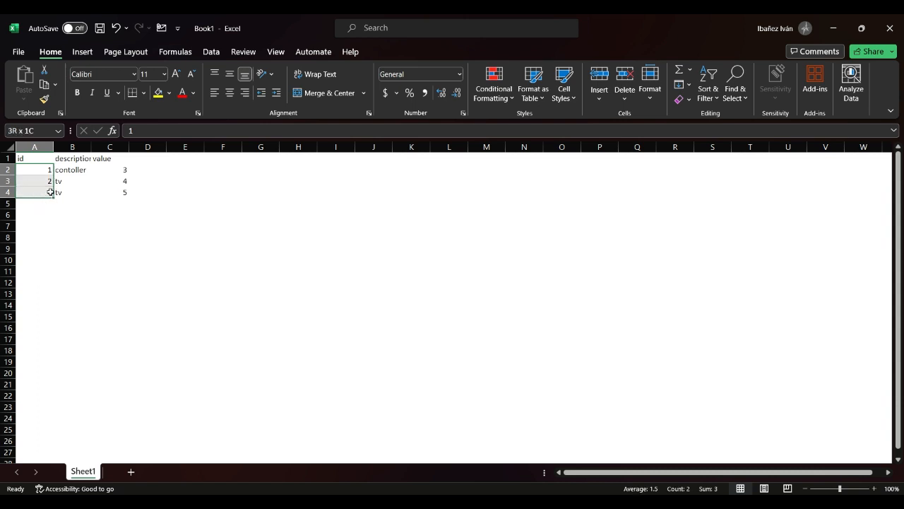
click(52, 181)
drag(51, 171, 43, 364)
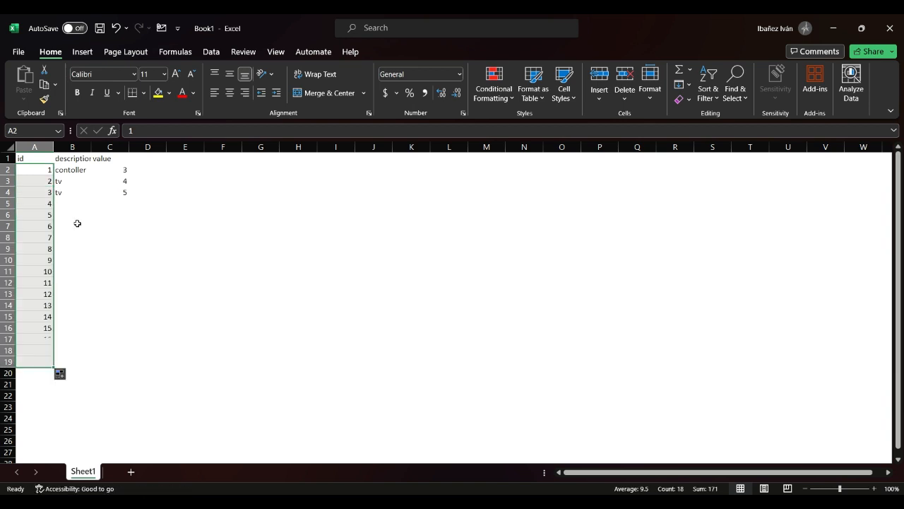
click(75, 225)
drag(74, 170, 107, 366)
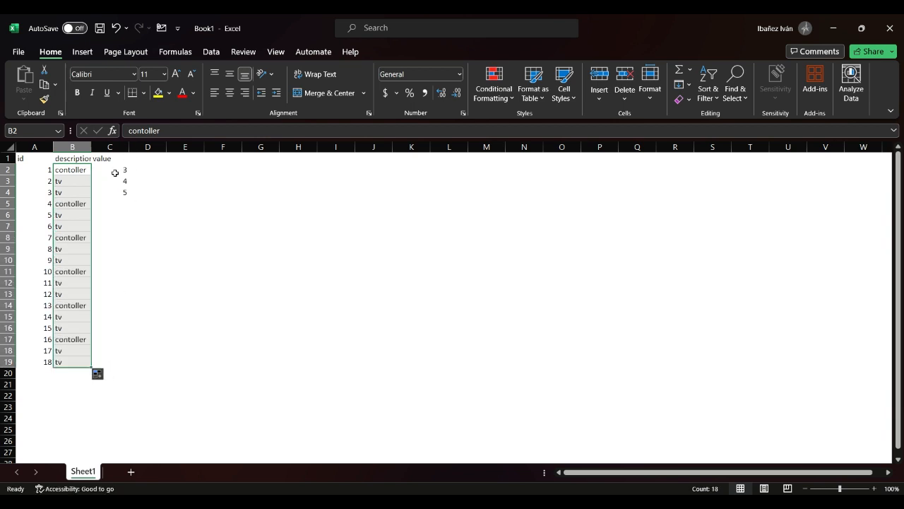
Step: Enter 1 in C5, try to extend the values in C2:C5 down to row 18, and undo that fill
click(115, 205)
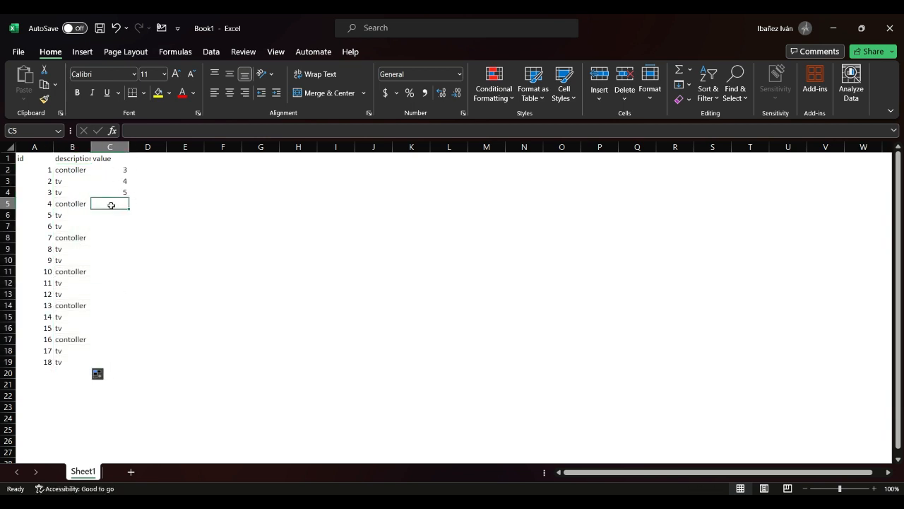
drag(122, 171, 131, 366)
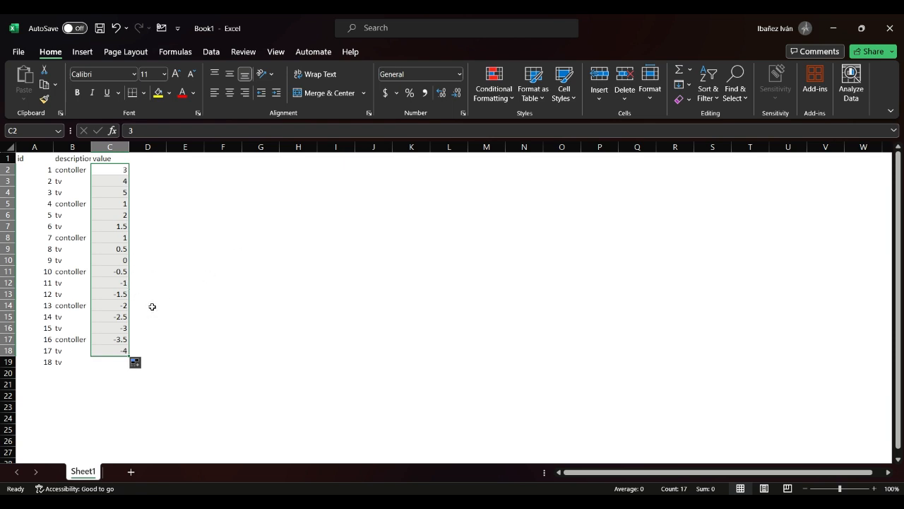
key(ctrl+z)
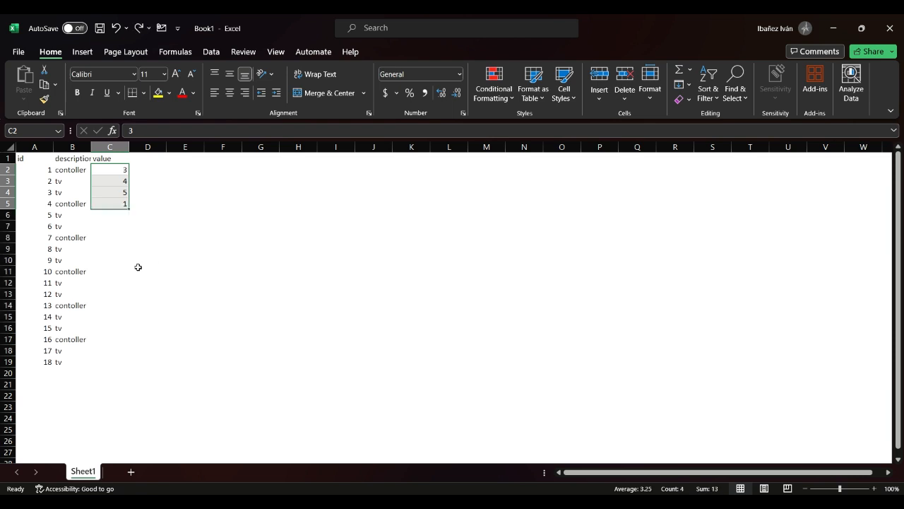
Step: Enter 10 in C6 and extend the values in C2:C6 as a series down to C19
click(127, 248)
click(125, 216)
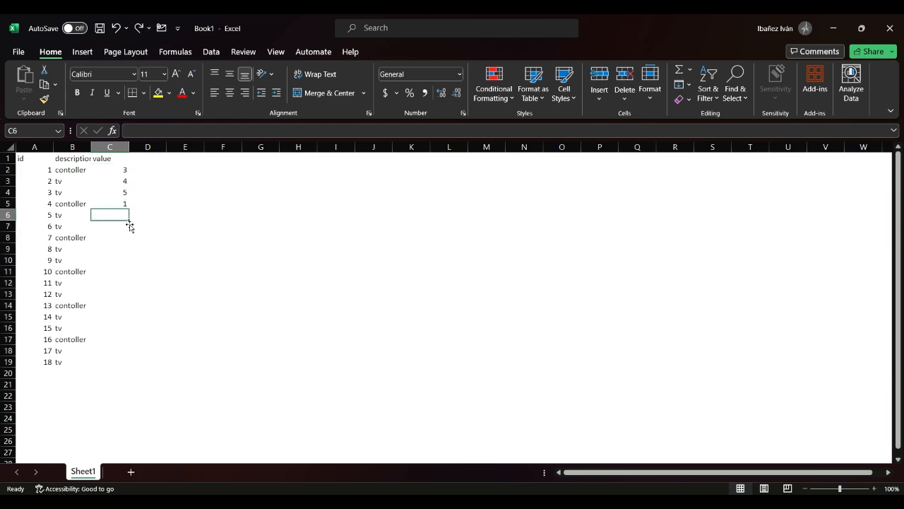
text(10)
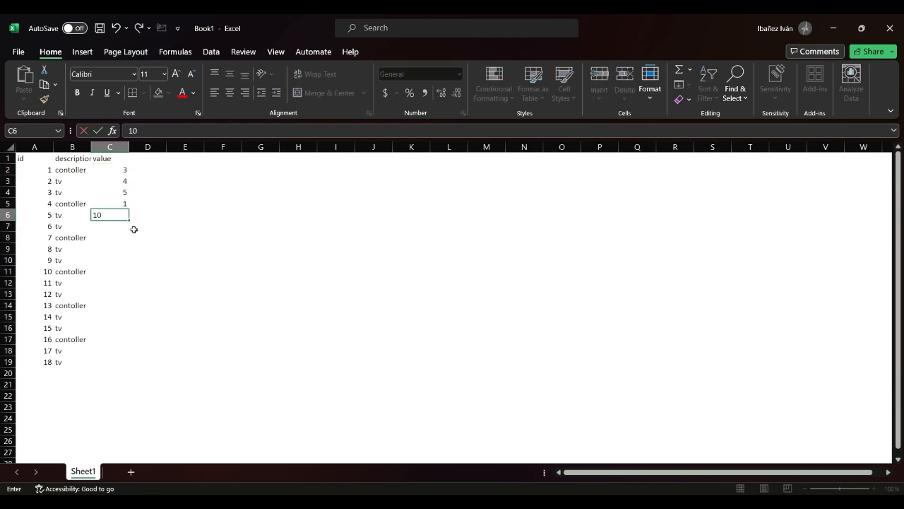
key(Return)
drag(125, 171, 136, 374)
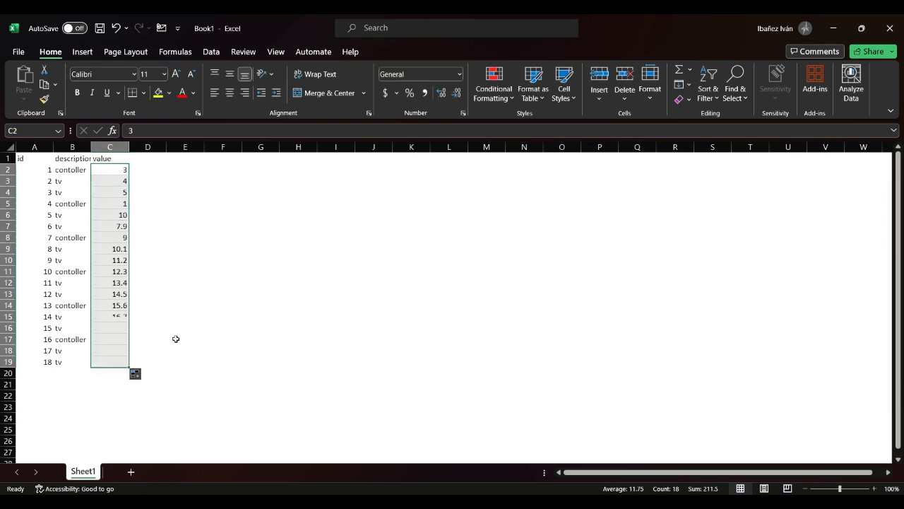
click(216, 282)
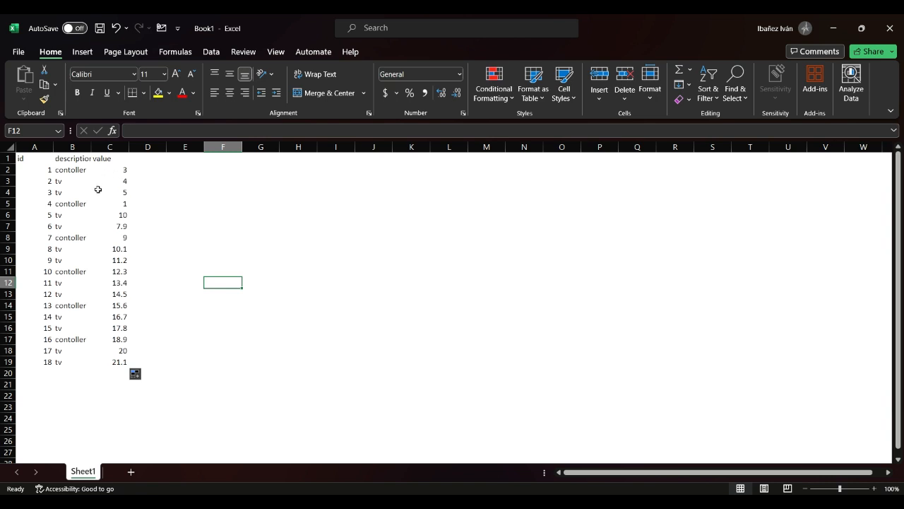
Step: Rename the data worksheet as Raw
double_click(89, 471)
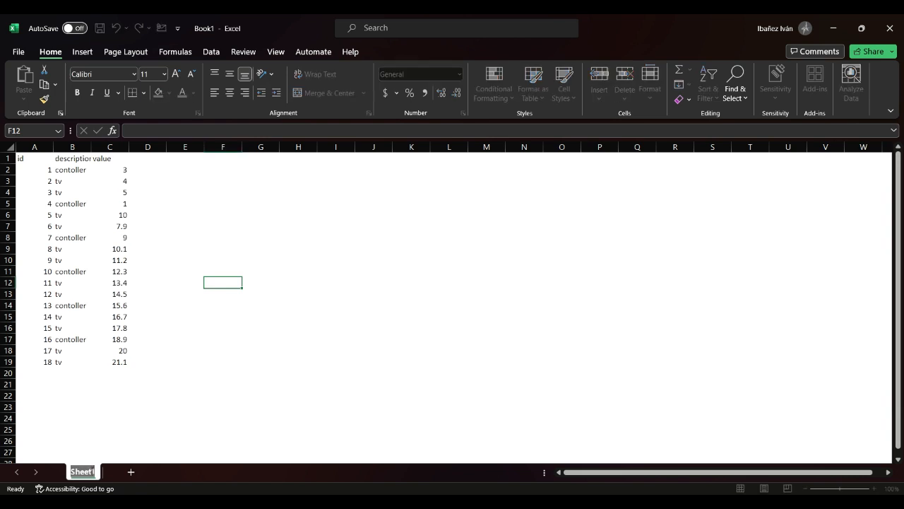
text(Raw)
key(Return)
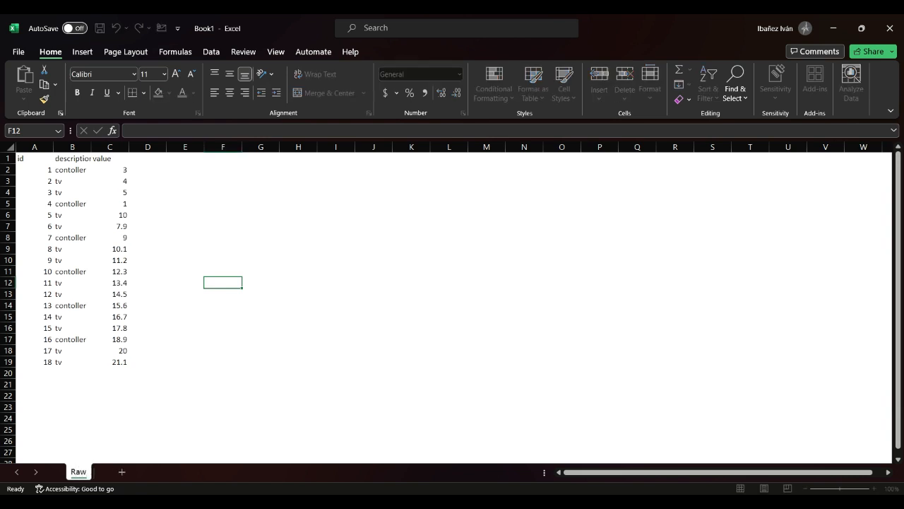
key(Return)
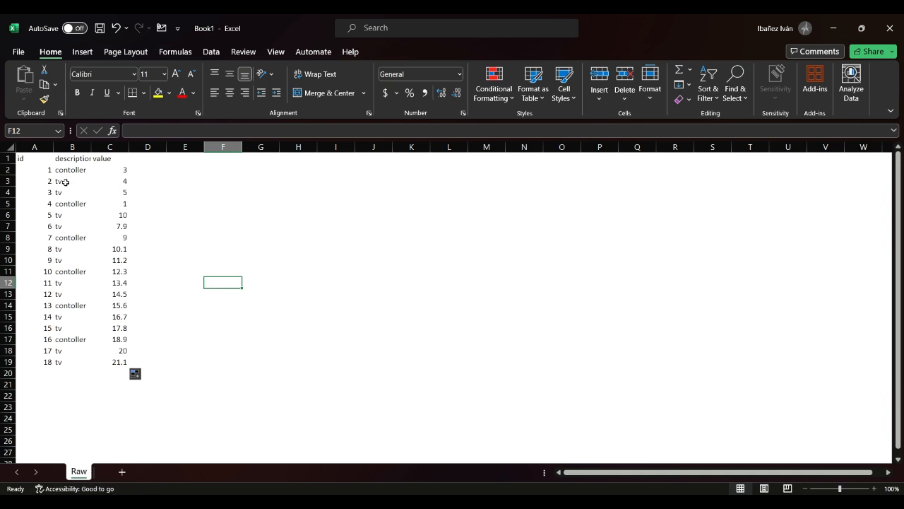
Step: Convert the data range A1:C19 on the Raw sheet into a table with headers
click(51, 162)
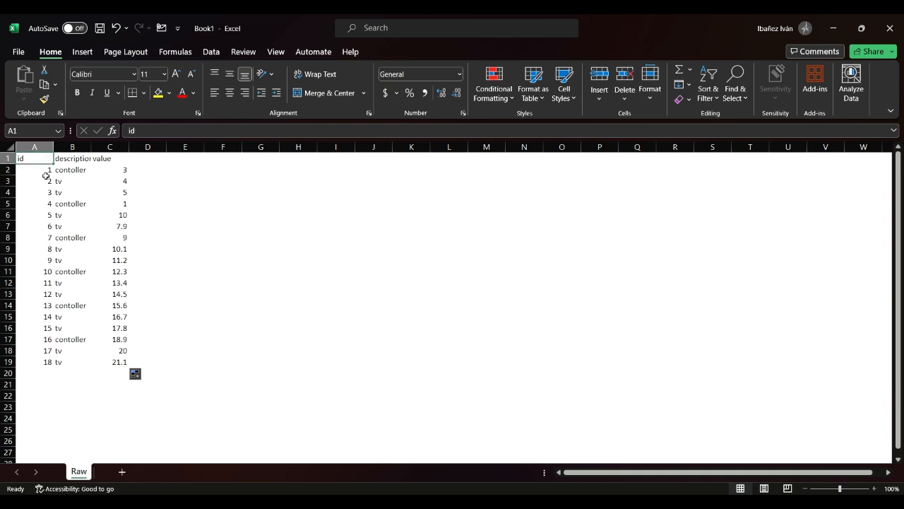
key(ctrl+shift+Right)
key(ctrl+shift+Down)
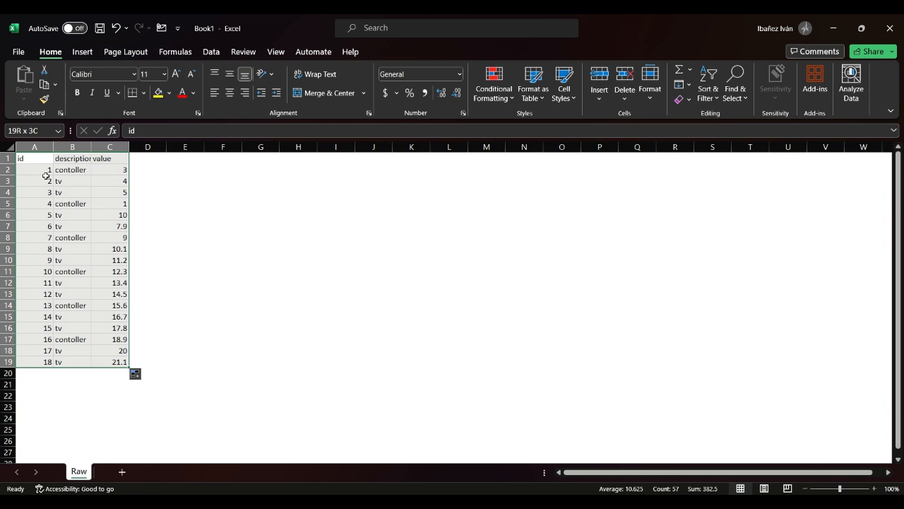
click(78, 55)
click(110, 83)
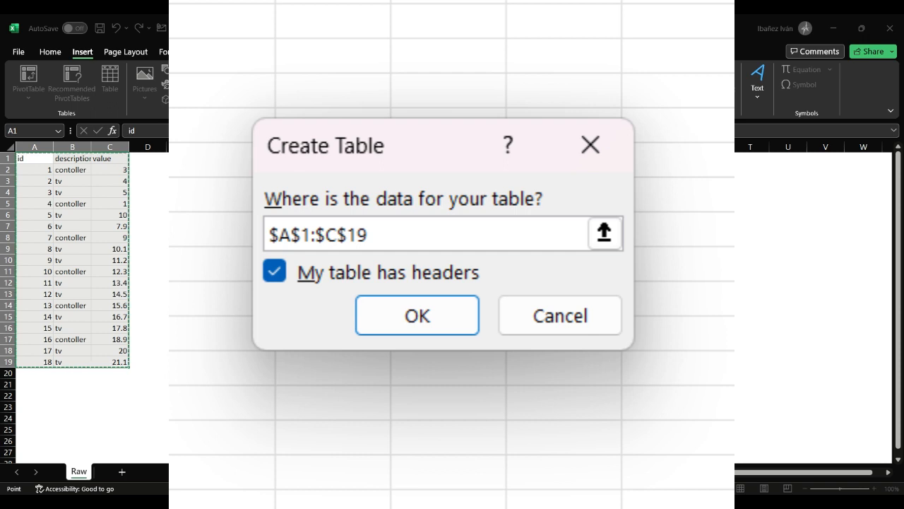
click(417, 316)
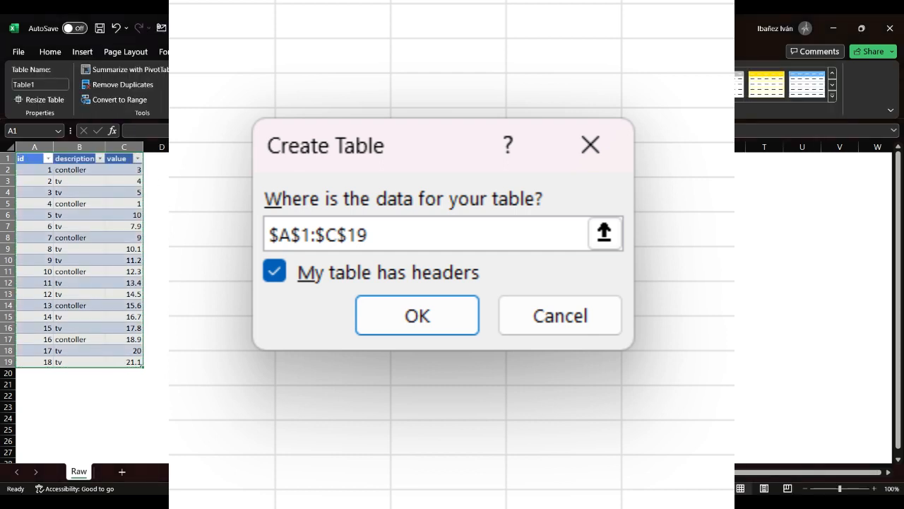
Step: Add a second worksheet and name it Pivot
click(121, 474)
double_click(114, 472)
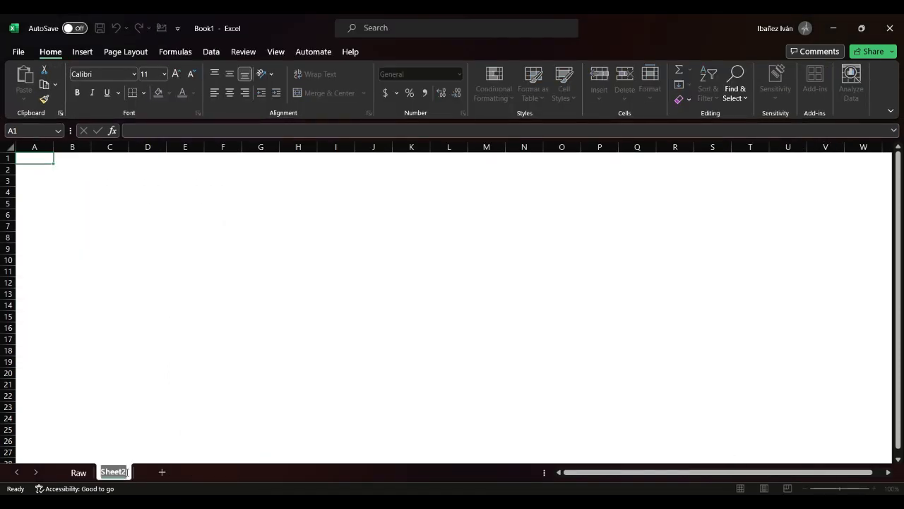
key(BackSpace)
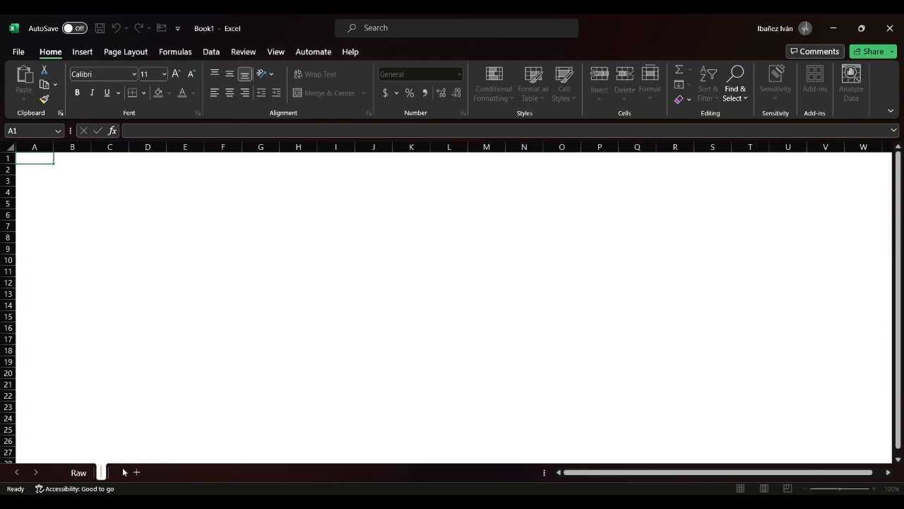
text(Pivot)
key(Return)
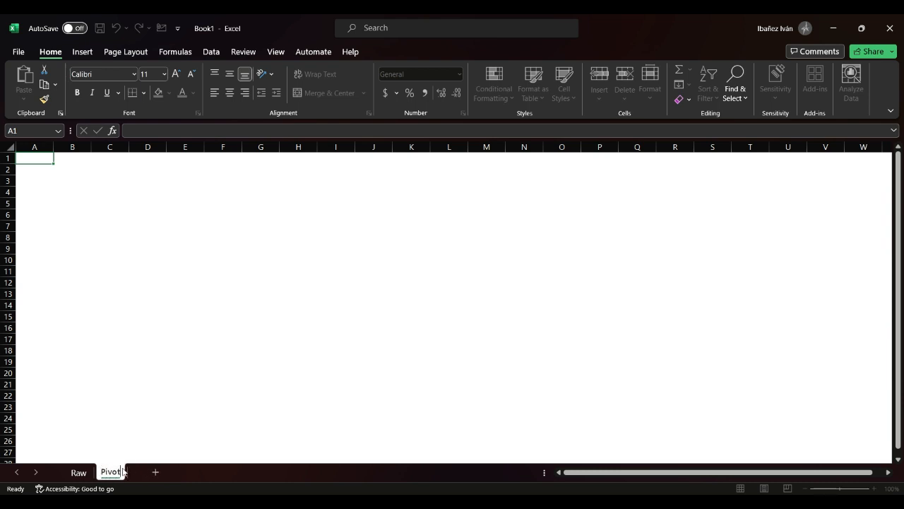
Step: Select the data table on the Raw sheet by its name, Table1
click(79, 472)
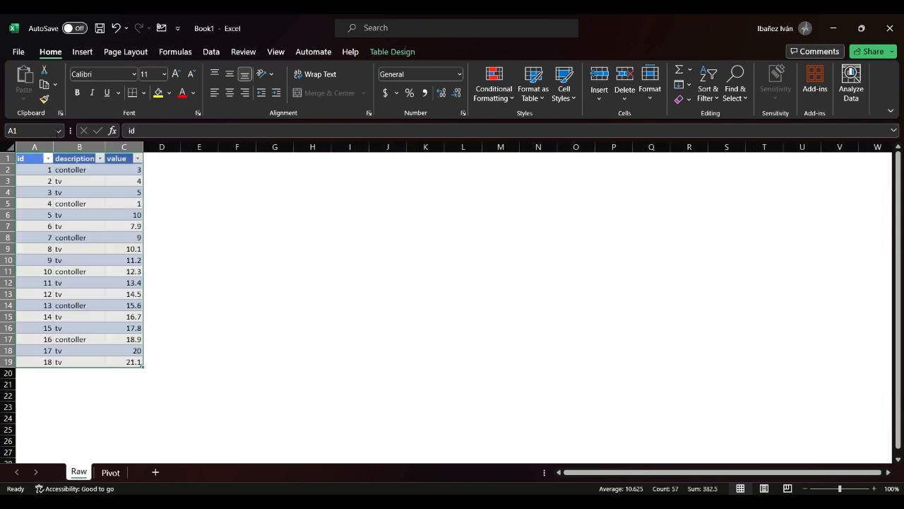
click(58, 131)
click(41, 143)
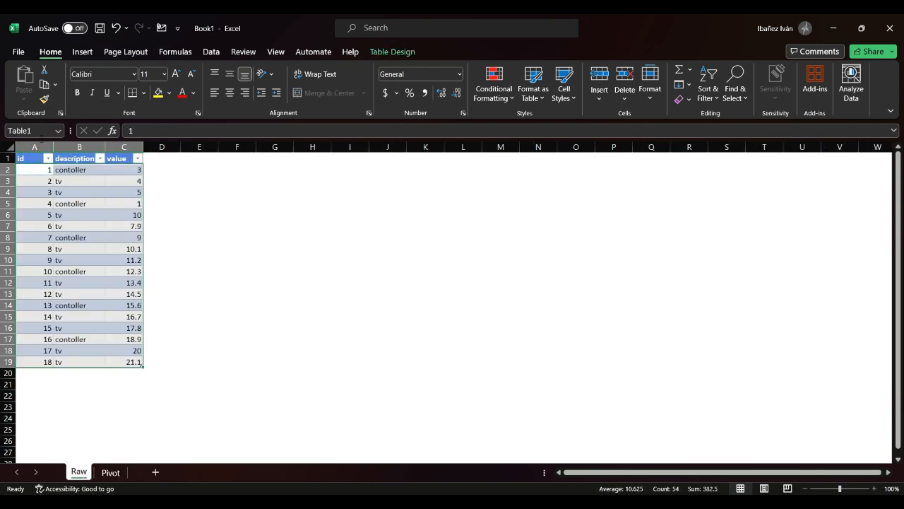
click(44, 133)
Step: Insert a PivotTable from Table1 into the existing Pivot worksheet at cell A1
click(108, 475)
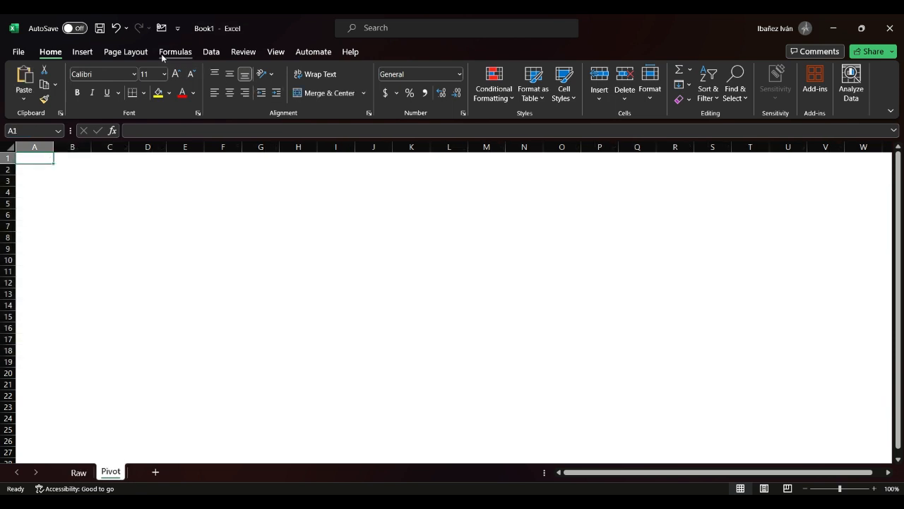
click(82, 51)
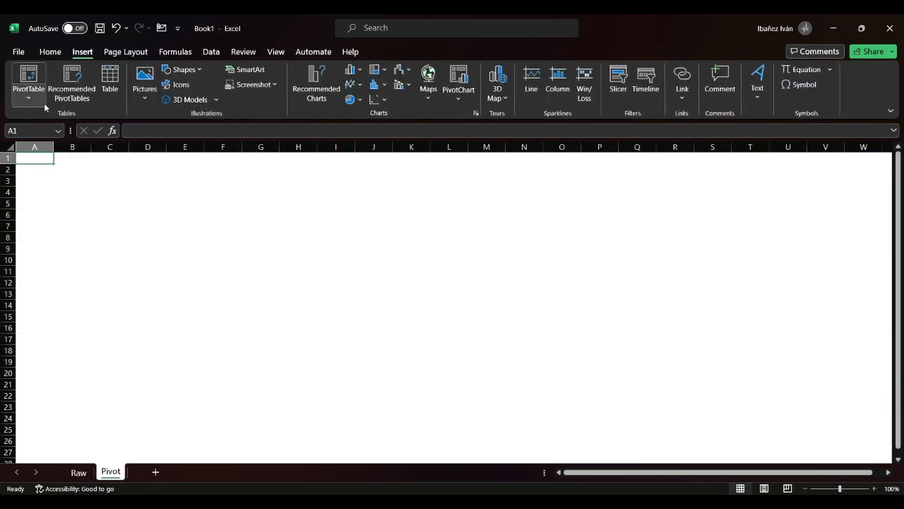
click(31, 84)
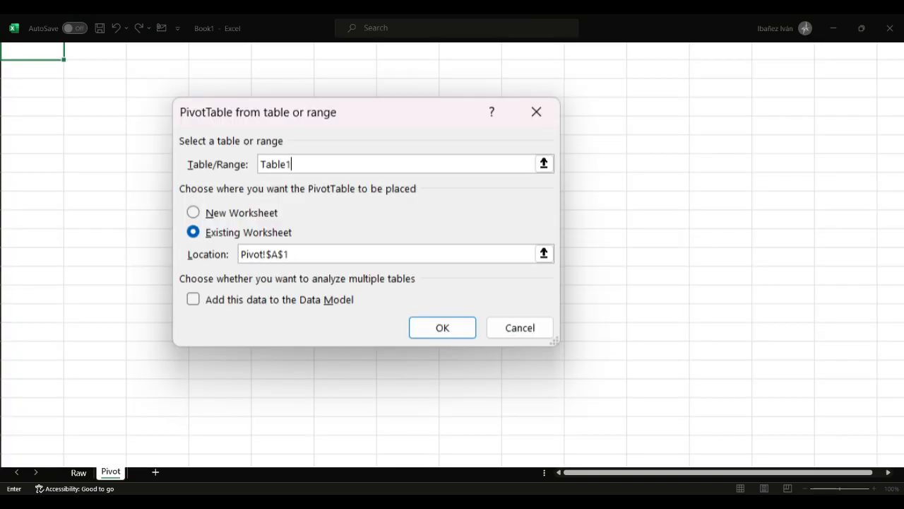
key(Return)
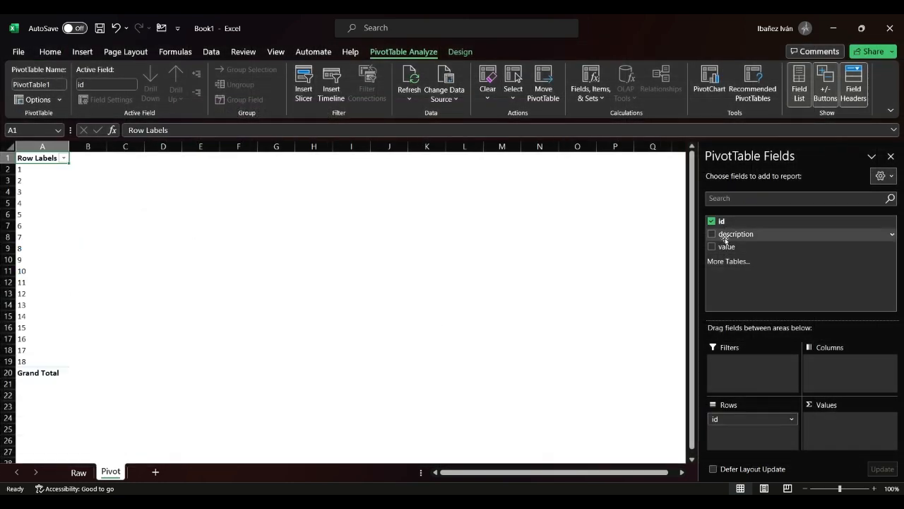
Step: Lay out the PivotTable with id as rows, description as columns and the sum of value as values
drag(721, 422, 753, 270)
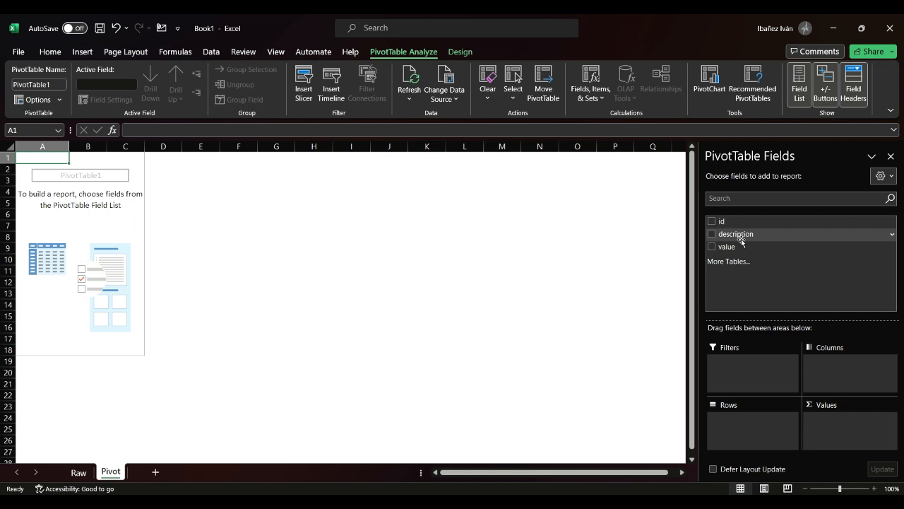
drag(741, 238, 859, 373)
drag(738, 247, 882, 443)
drag(741, 223, 754, 422)
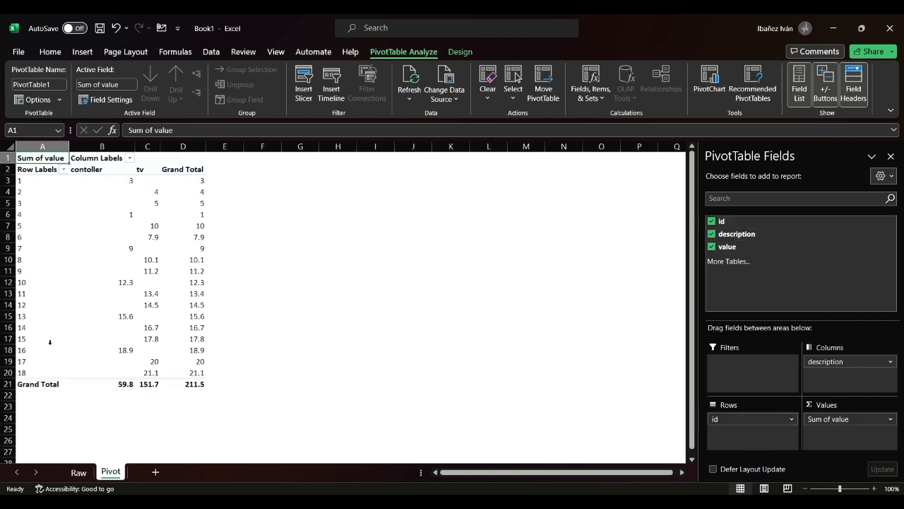
Step: Rearrange the PivotTable to show description as rows and the sum of value as values, leaving id out
drag(785, 417, 636, 430)
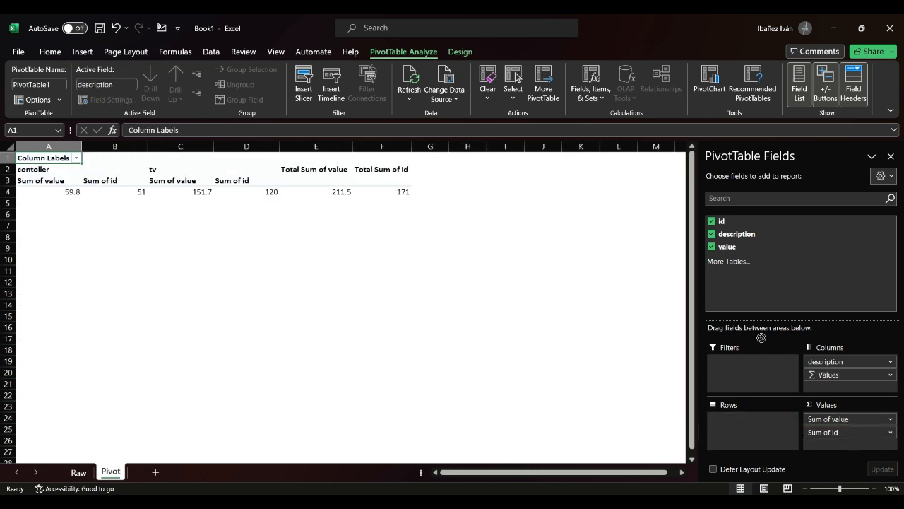
drag(744, 240, 761, 435)
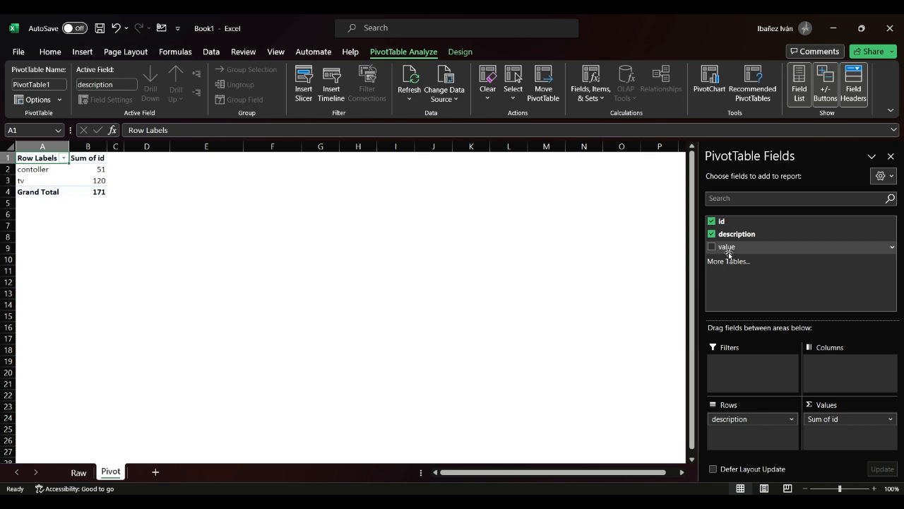
drag(728, 251, 832, 370)
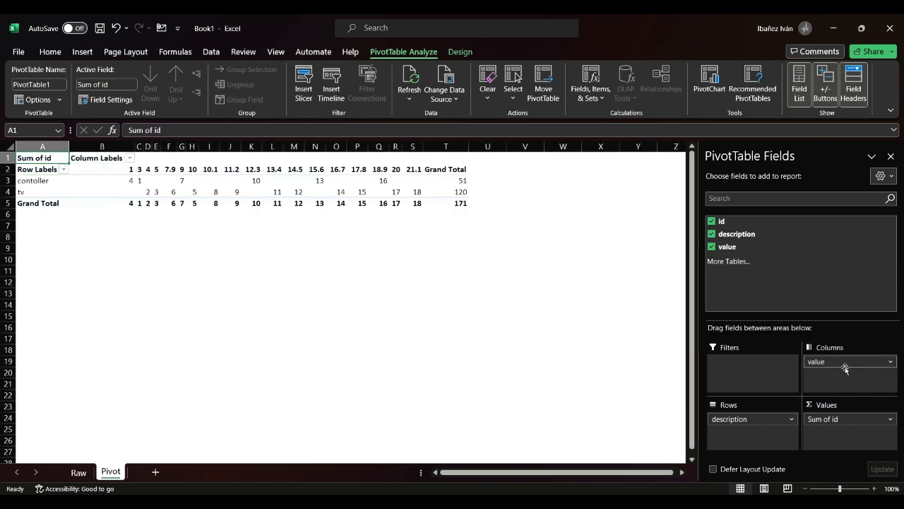
mouse_move(844, 369)
mouse_down()
mouse_move(856, 434)
mouse_move(880, 398)
mouse_move(851, 376)
mouse_up()
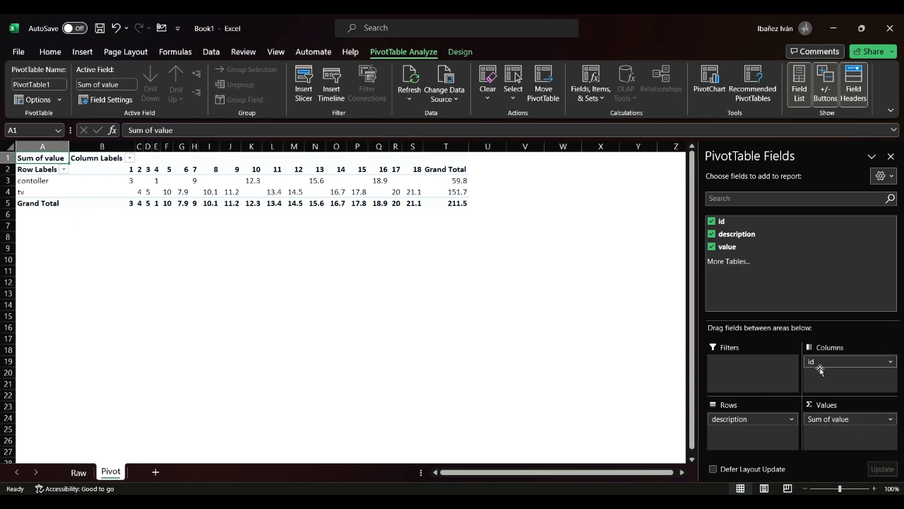
drag(818, 320, 802, 301)
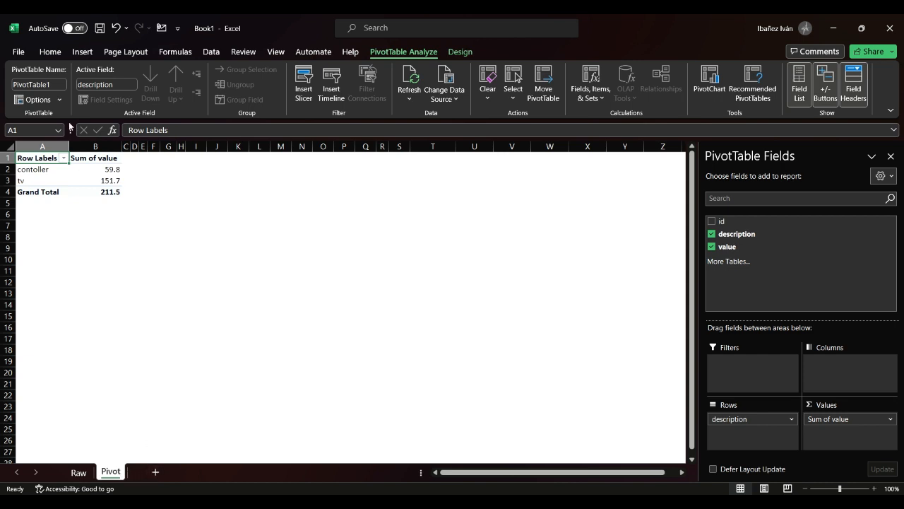
Step: Insert a recommended column PivotChart based on the PivotTable and cut it from the Pivot sheet
click(85, 52)
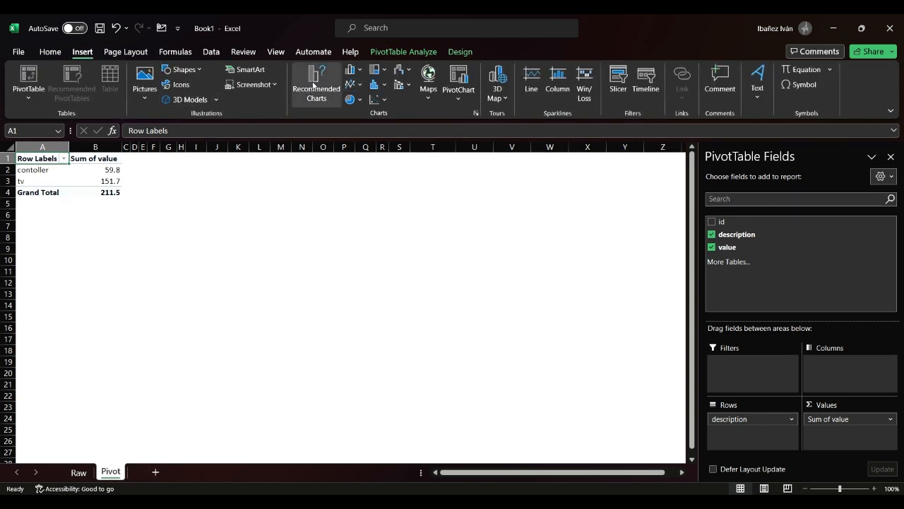
click(310, 98)
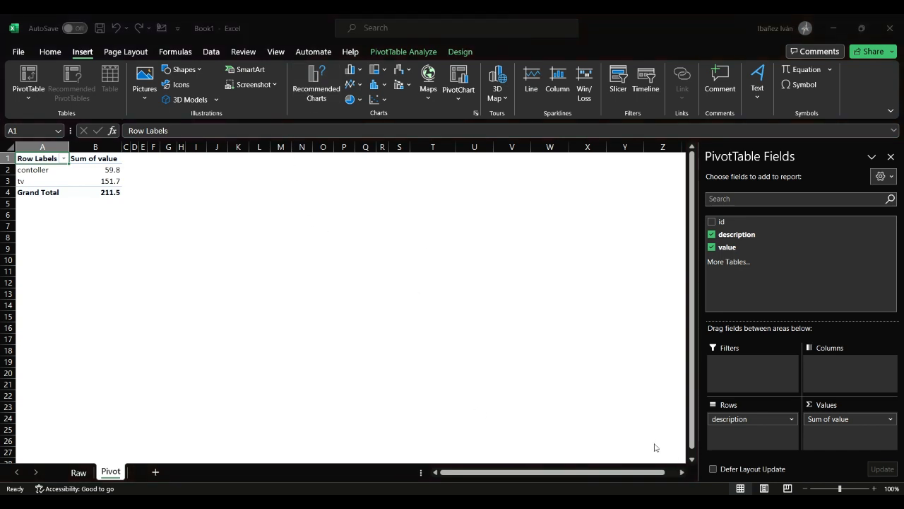
click(567, 423)
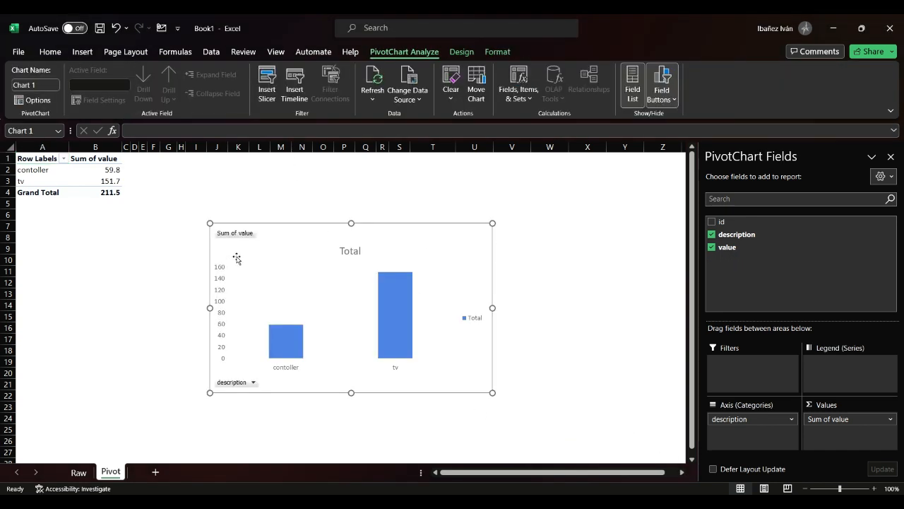
key(Delete)
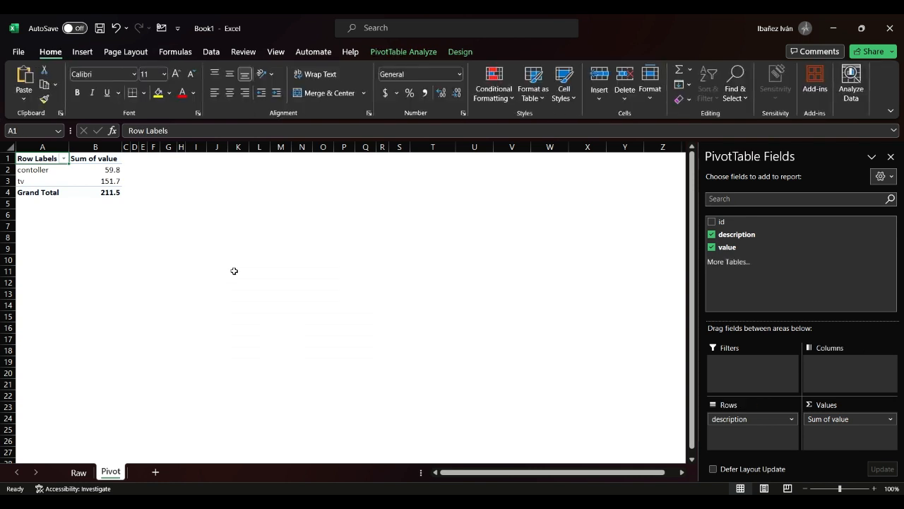
Step: Add a third worksheet and name it chart
click(154, 473)
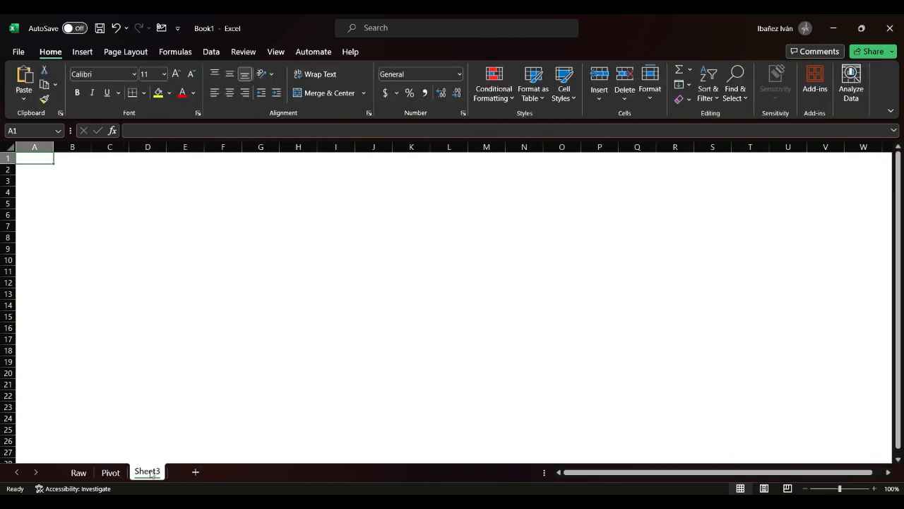
double_click(154, 472)
text(vhart)
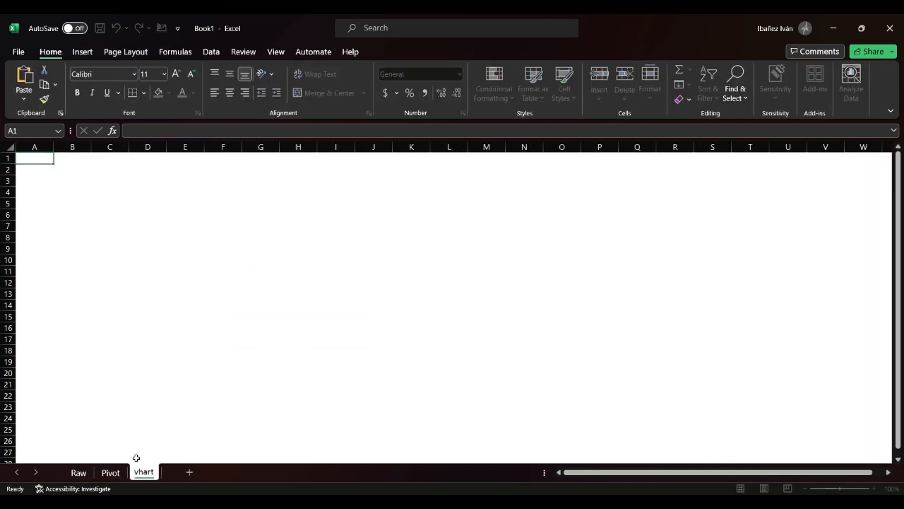
key(BackSpace)
key(BackSpace)
key(BackSpace)
key(BackSpace)
key(BackSpace)
text(chart)
key(Return)
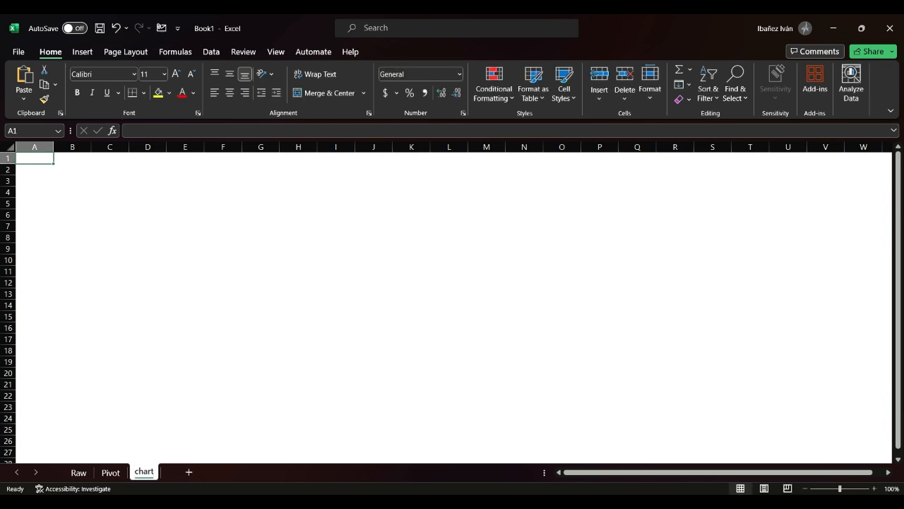
Step: Paste the cut PivotChart onto the chart sheet and enlarge it to span about columns A to N and rows 1 to 22
key(ctrl+v)
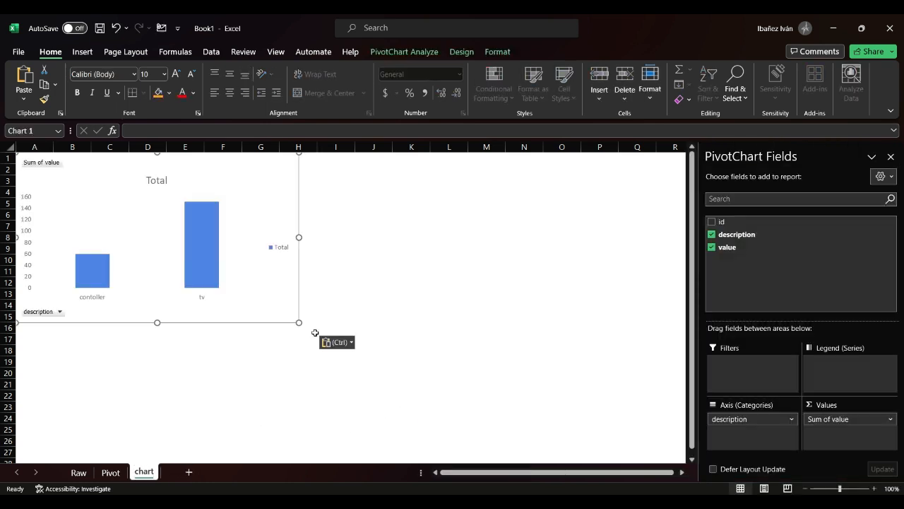
drag(300, 322, 533, 397)
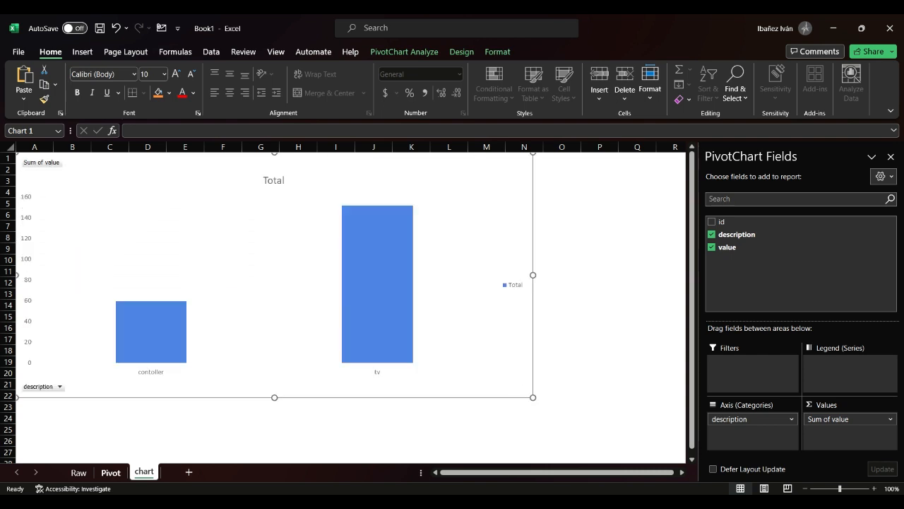
Step: Extend the Raw sheet's table down to row 25 by filling the series from its last rows, A17:C19
click(79, 472)
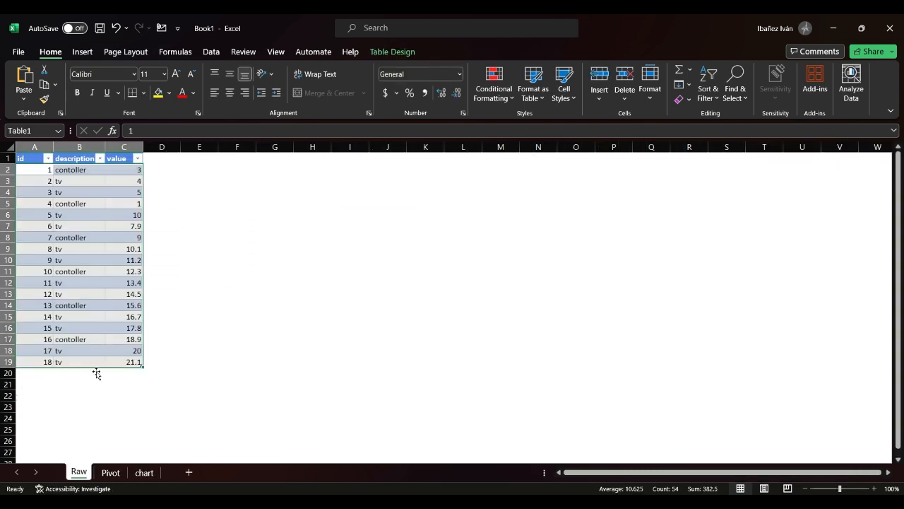
click(44, 365)
drag(32, 341, 130, 432)
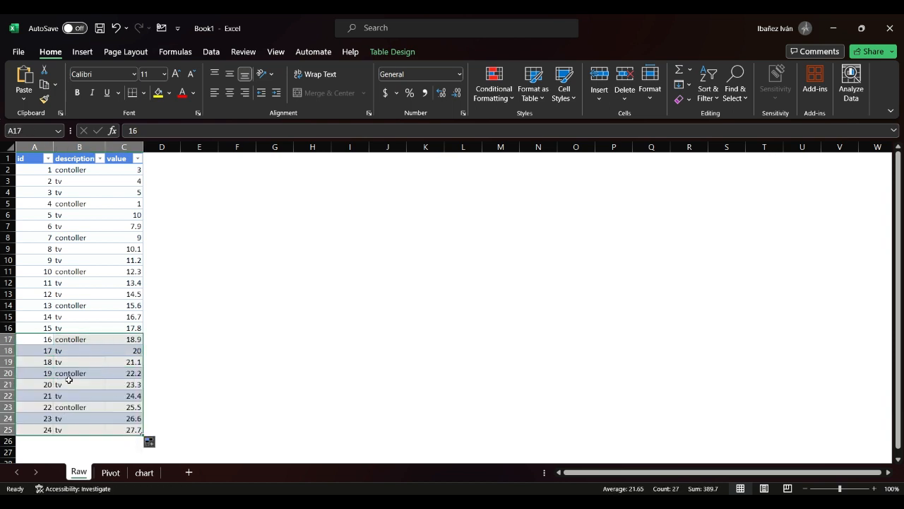
Step: Refresh all data from the Pivot sheet and view the updated PivotChart on the chart sheet
click(113, 472)
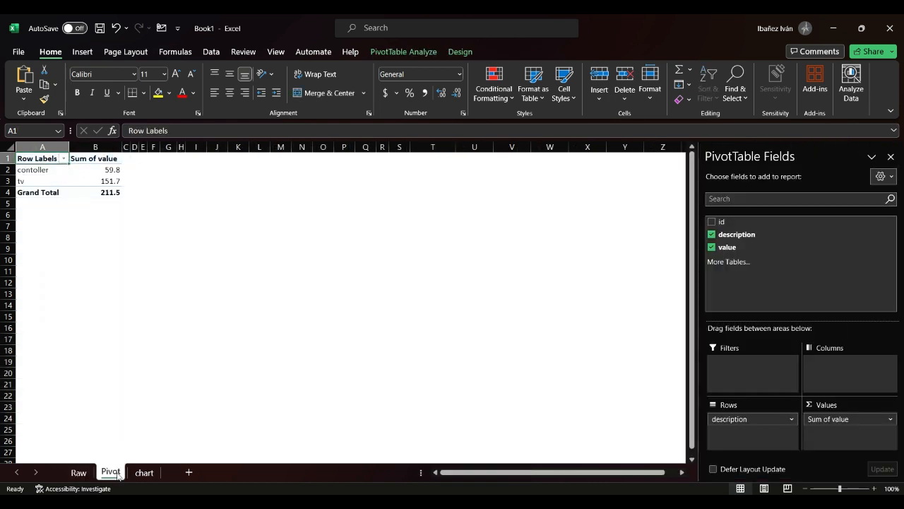
click(214, 52)
click(220, 83)
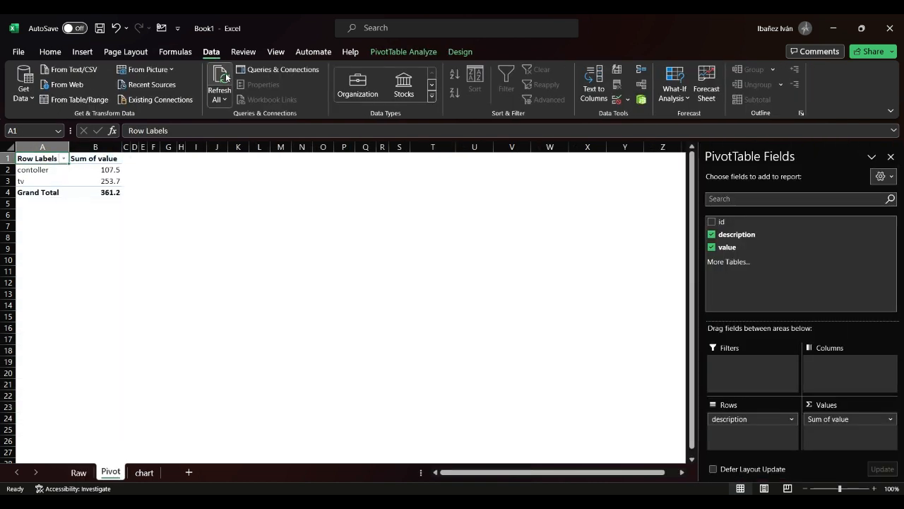
click(144, 472)
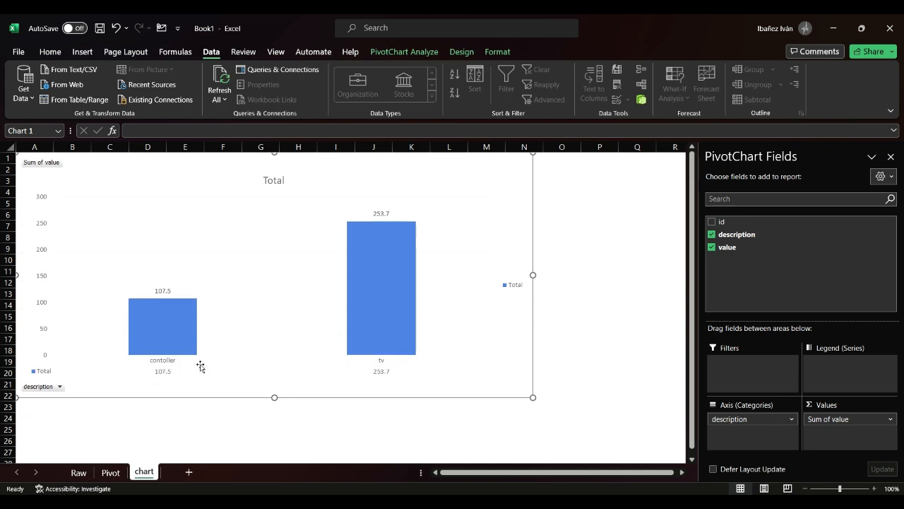
Step: Extend the Raw sheet's table series further, down to row 34
click(79, 471)
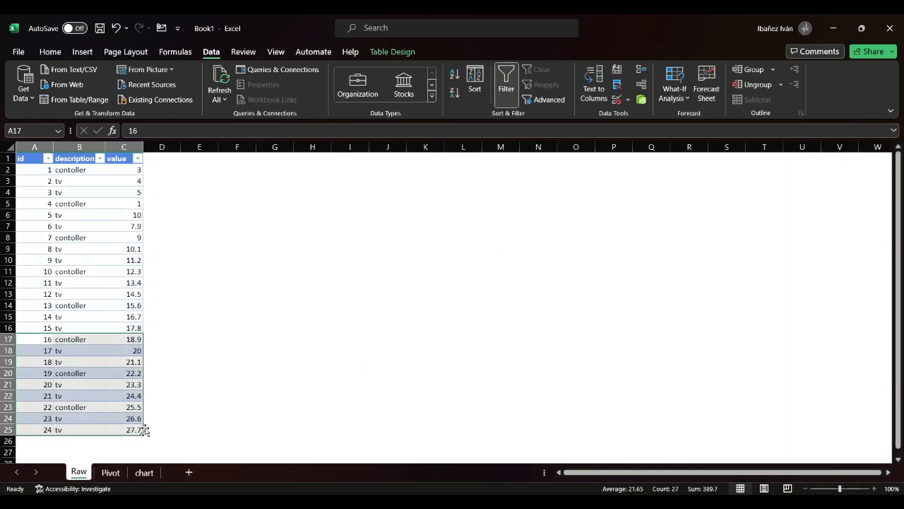
scroll(254, 321, down, 3)
drag(142, 332, 154, 433)
Step: Refresh all data again for the added rows and review the chart, Raw and Pivot sheets
click(110, 472)
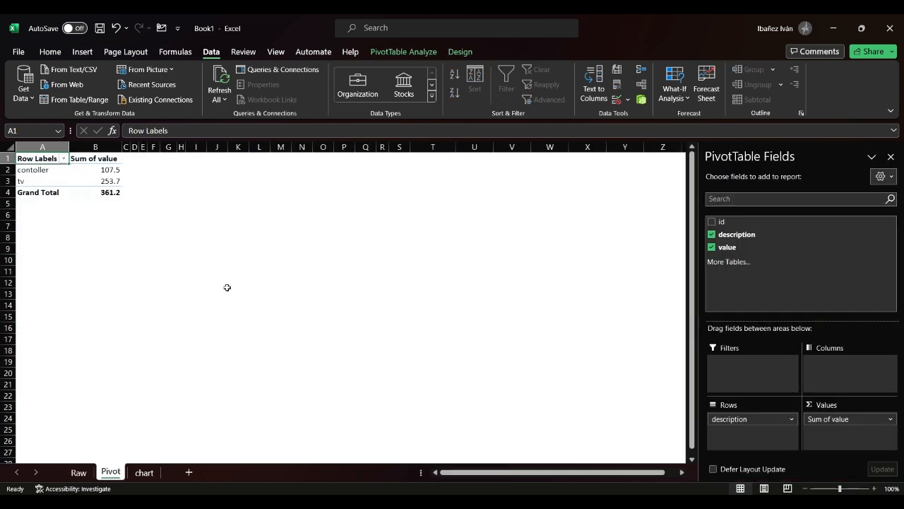
click(219, 79)
click(144, 472)
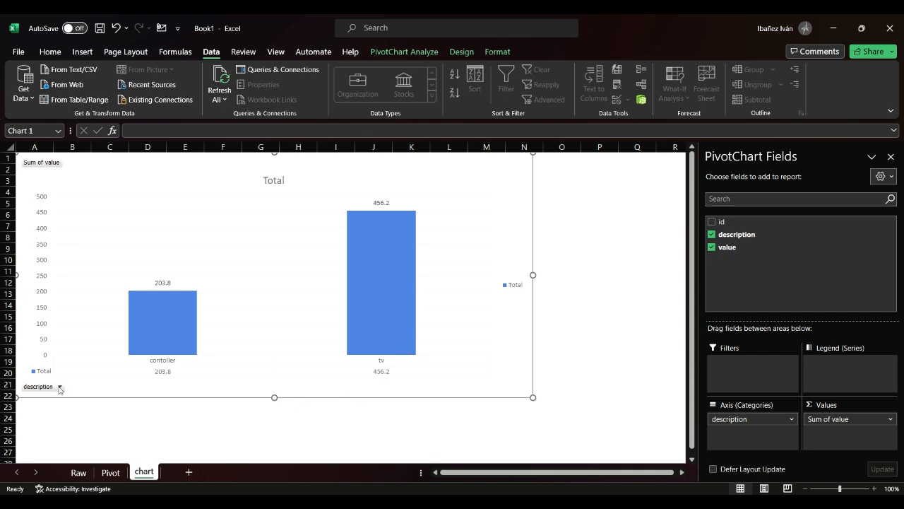
click(76, 475)
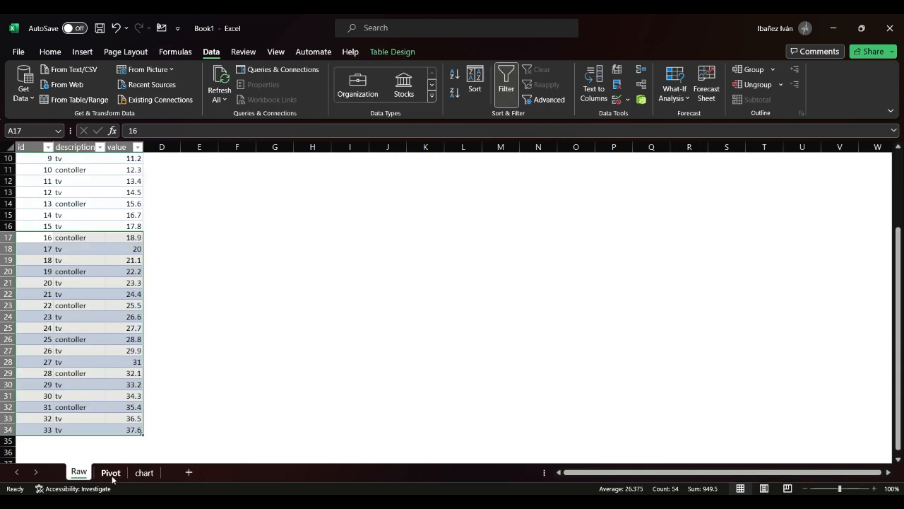
click(111, 473)
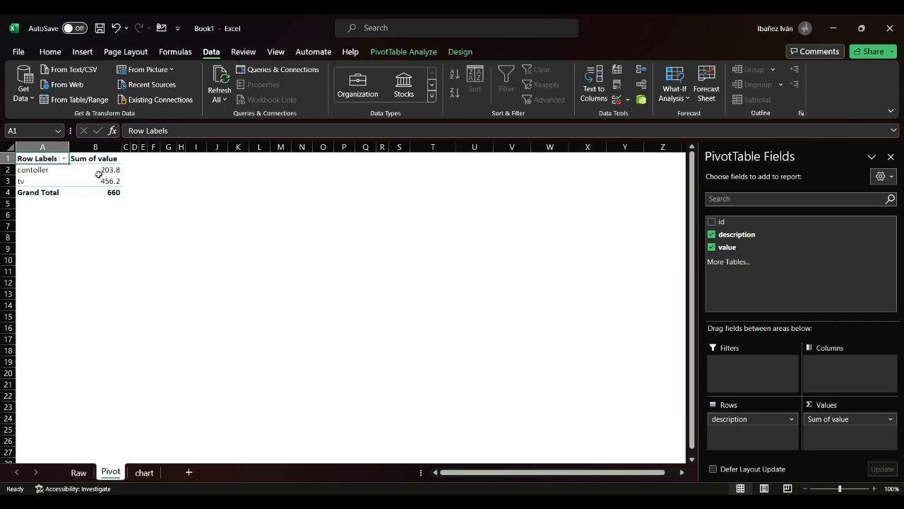